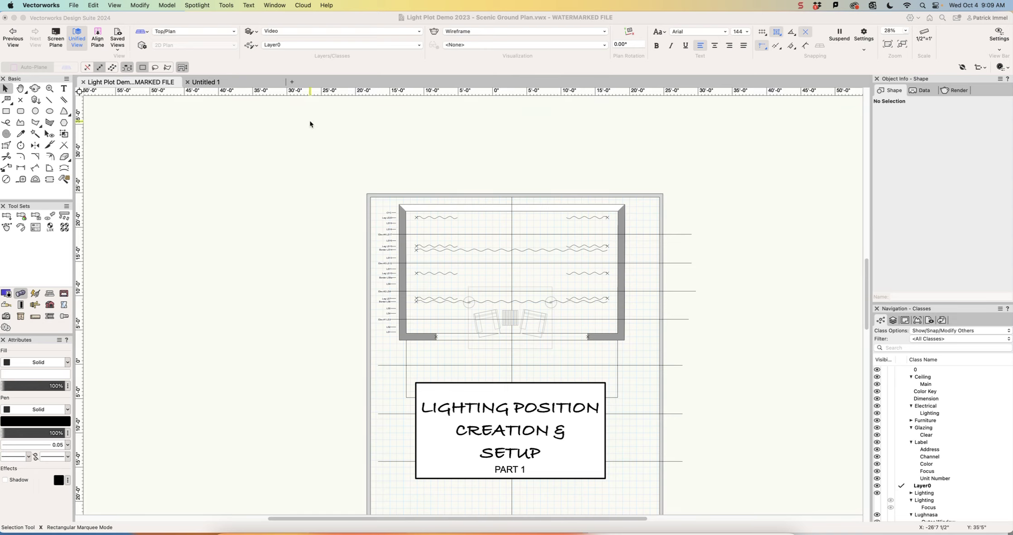
Hide the Video design layer and make Lighting Positions the active design layer.
{"action": "left_click", "coordinate": [251, 31]}
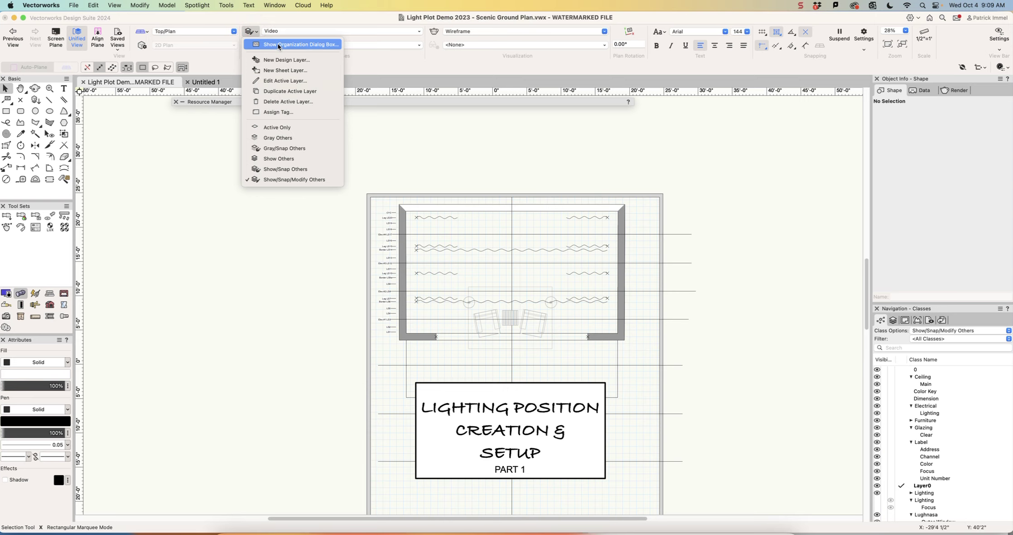
{"action": "left_click", "coordinate": [278, 45]}
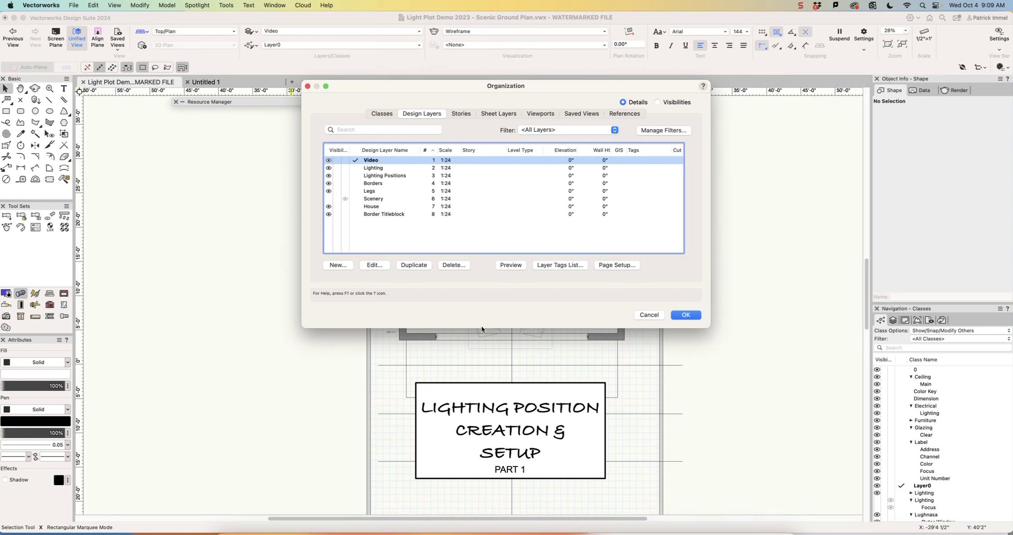
{"action": "left_click", "coordinate": [337, 160]}
{"action": "left_click", "coordinate": [359, 176]}
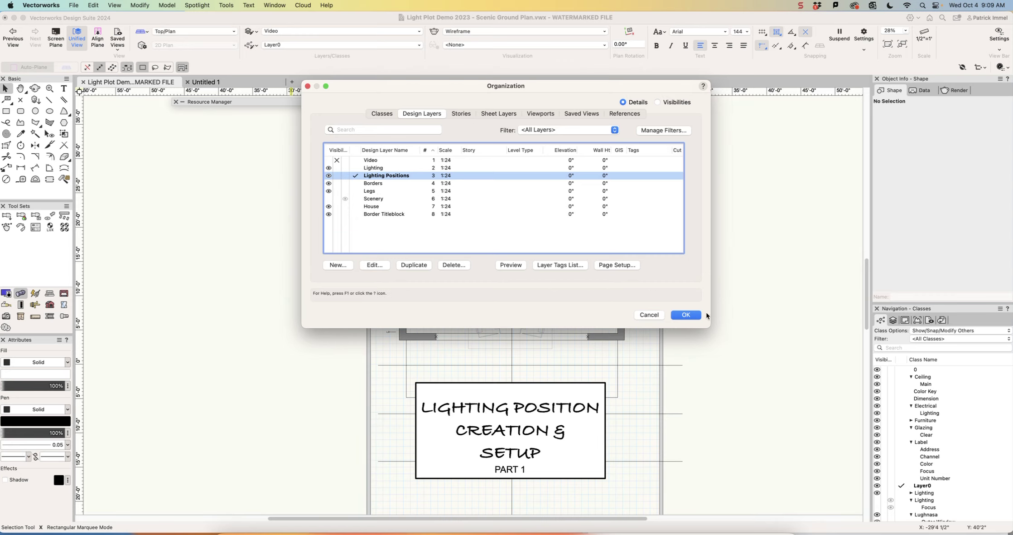
{"action": "left_click", "coordinate": [686, 314]}
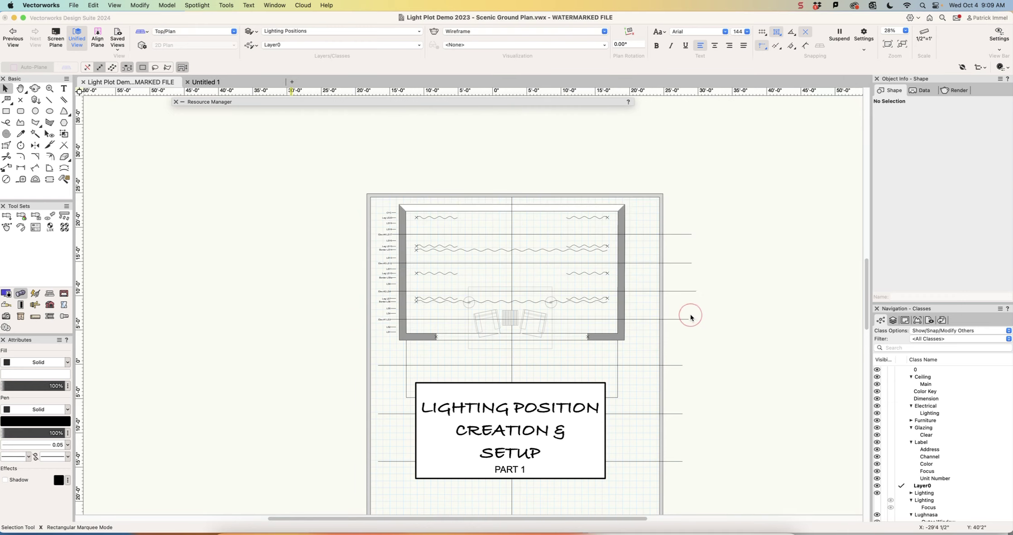
{"action": "left_click", "coordinate": [247, 31]}
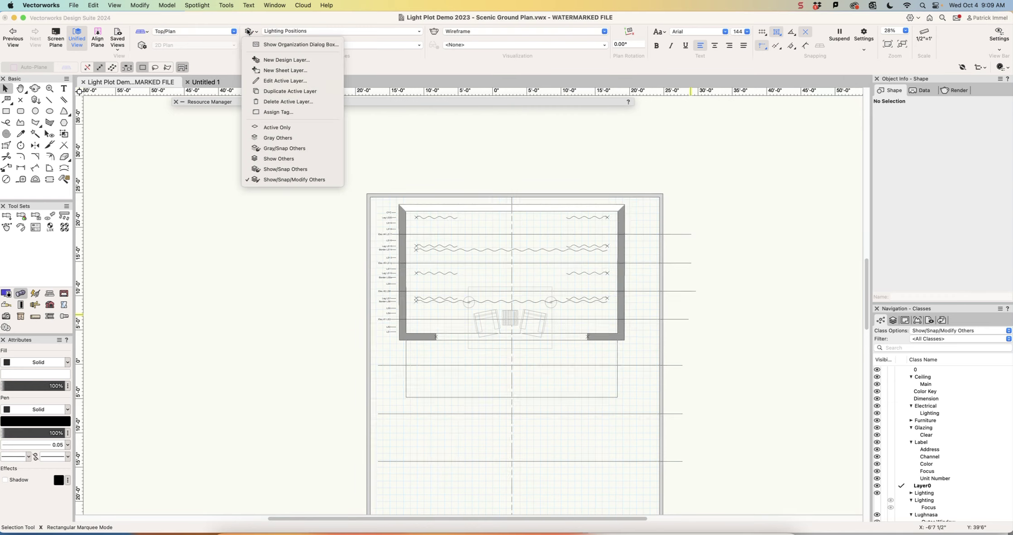
{"action": "left_click", "coordinate": [256, 44]}
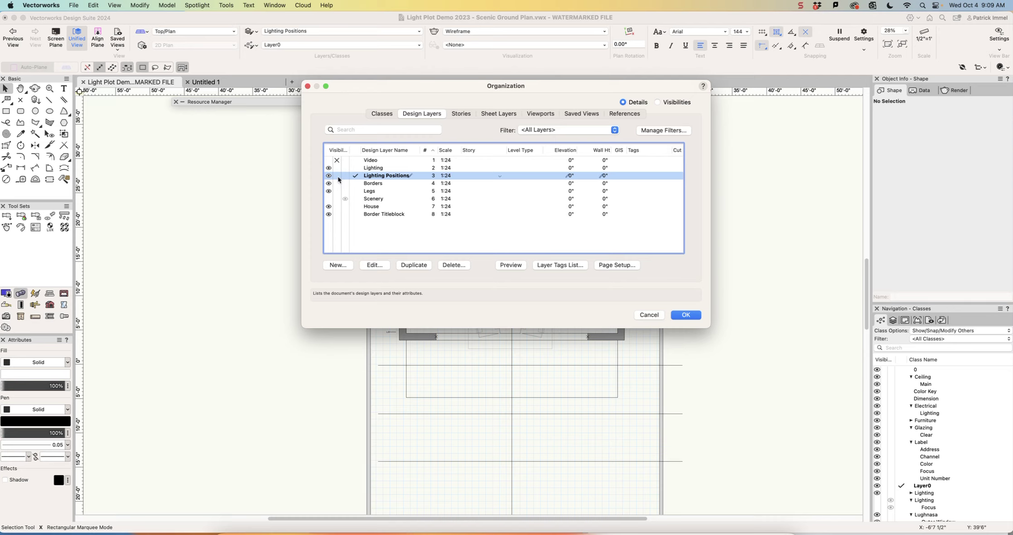
{"action": "left_click", "coordinate": [687, 314]}
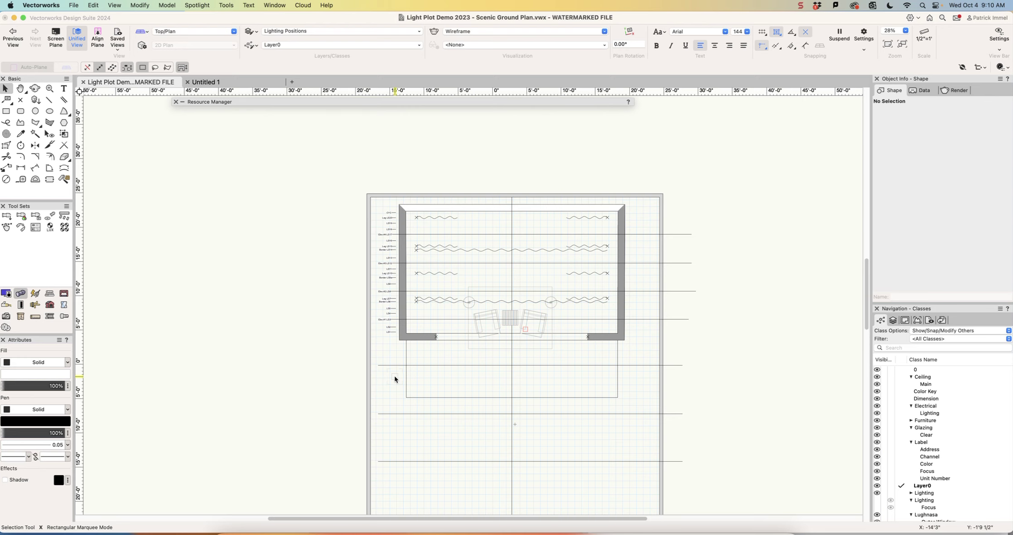
Draw a long, thin horizontal rectangle about 36'7" by 3 1/2" just downstage of the proscenium opening.
{"action": "scroll", "coordinate": [394, 379], "scroll_direction": "up", "scroll_amount": 2}
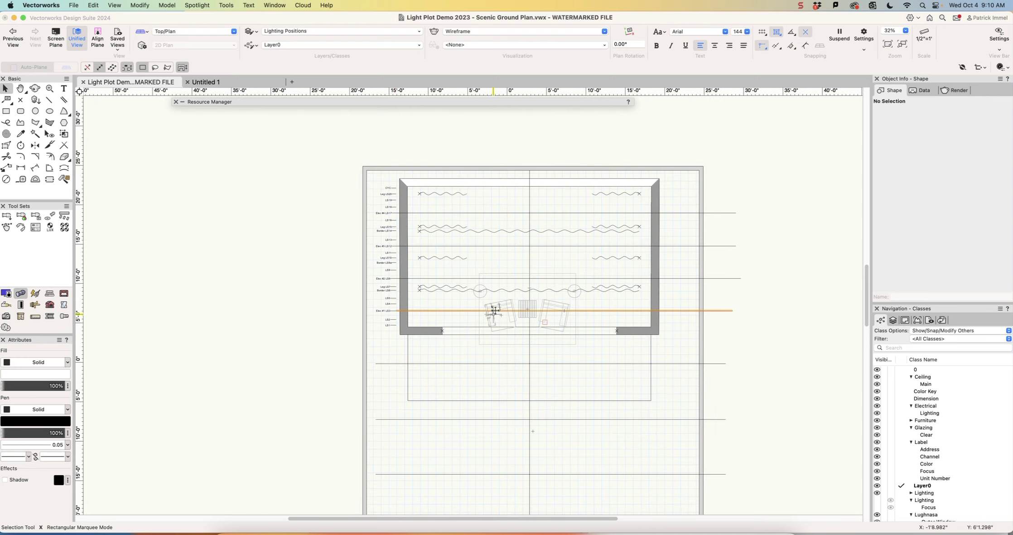
{"action": "left_click", "coordinate": [8, 114]}
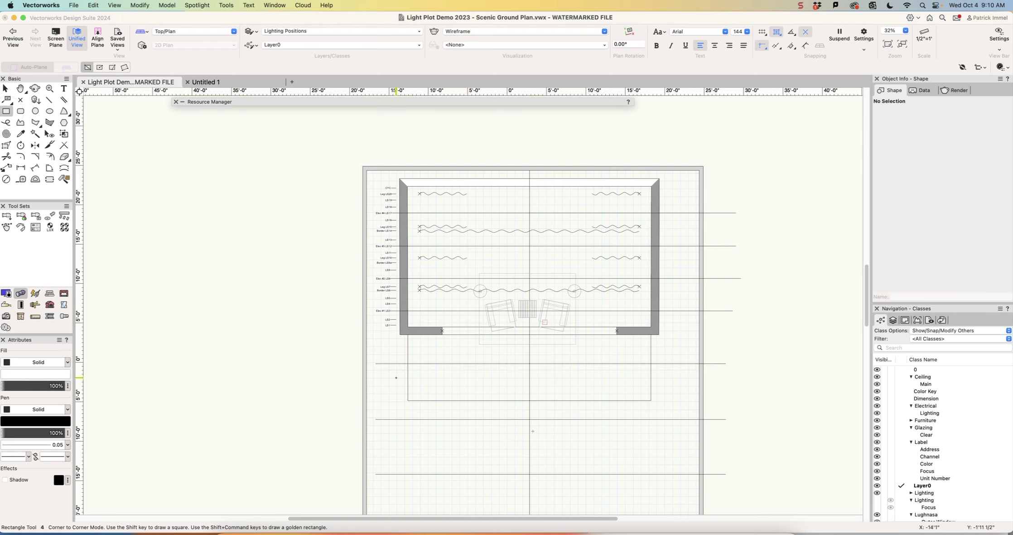
{"action": "left_click", "coordinate": [388, 375]}
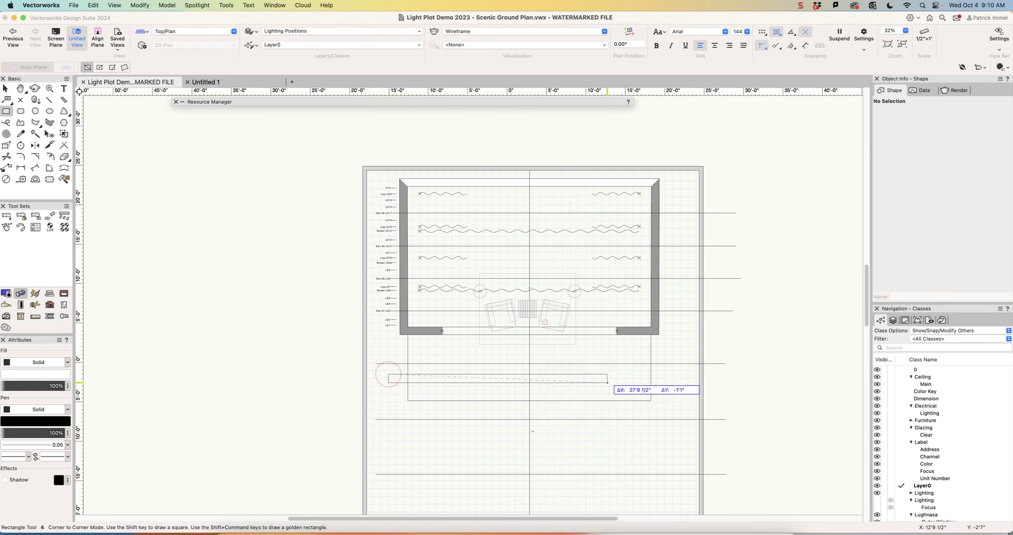
{"action": "left_click", "coordinate": [676, 376]}
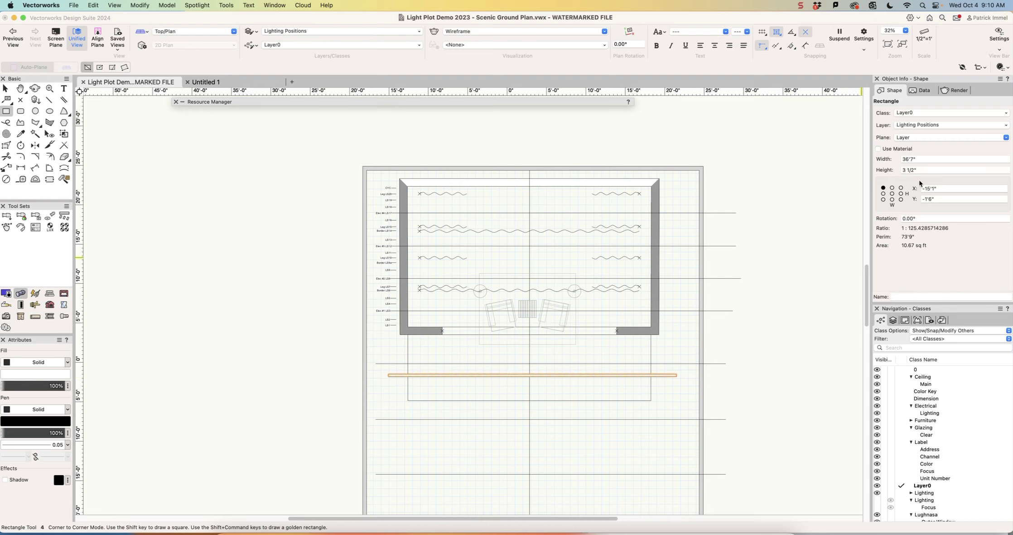
Set the rectangle's width to 28' and its height to 1.5".
{"action": "left_click", "coordinate": [928, 159]}
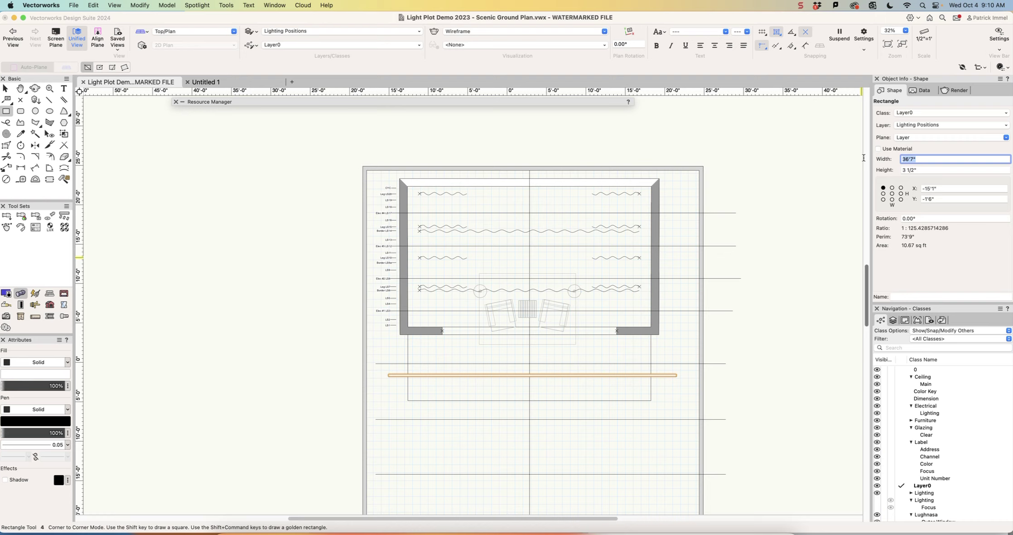
{"action": "type", "text": "28"}
{"action": "key", "text": "Return"}
{"action": "left_click", "coordinate": [928, 169]}
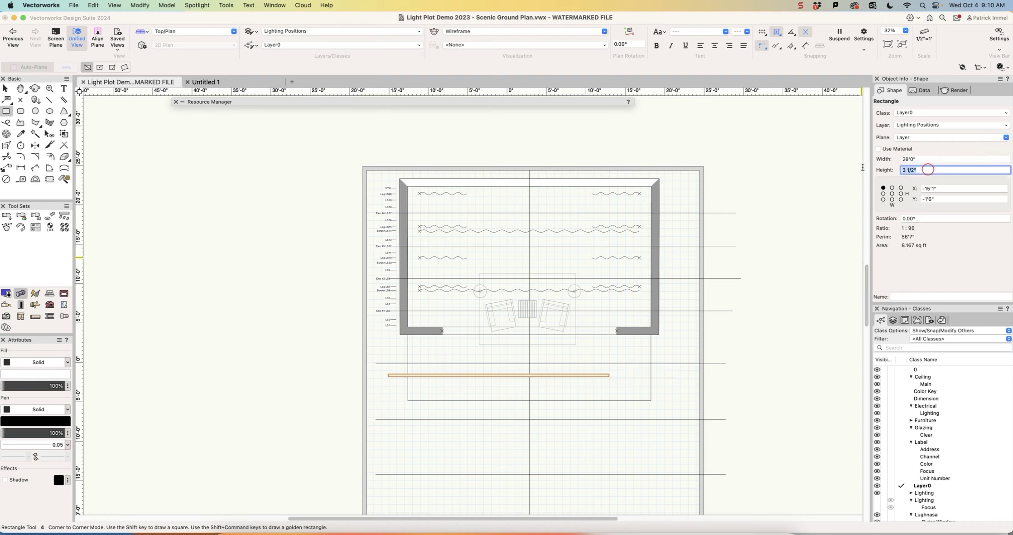
{"action": "type", "text": "1.5\""}
{"action": "key", "text": "Return"}
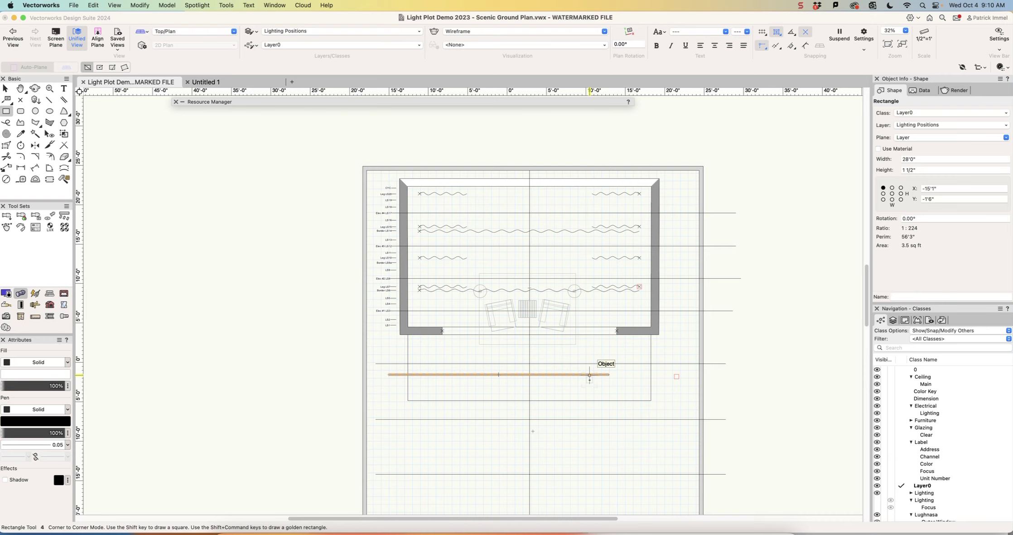
Paste a copy of the 28' rectangle in place directly over the original, check both by selecting them together, and deselect.
{"action": "scroll", "coordinate": [590, 375], "scroll_direction": "up", "scroll_amount": 2}
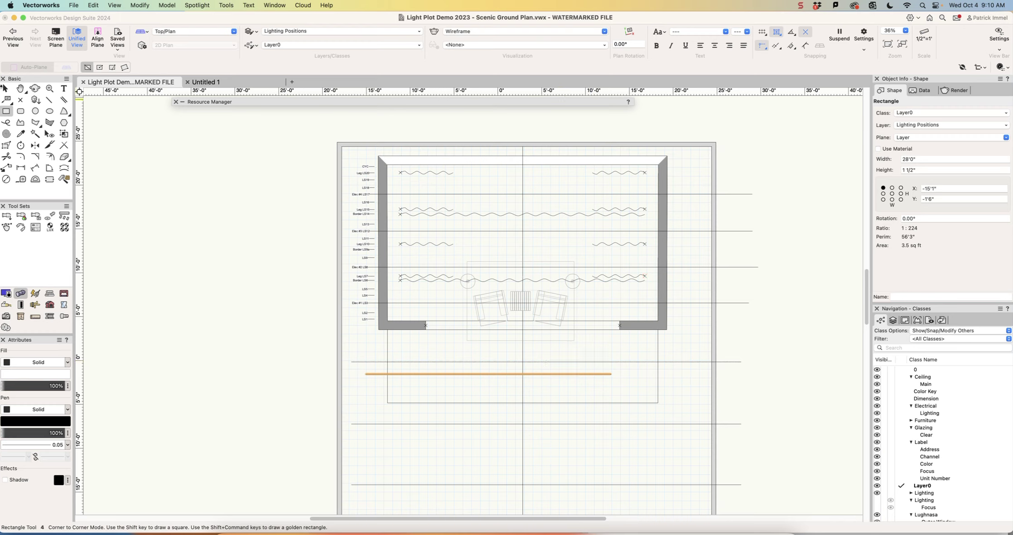
{"action": "left_click", "coordinate": [5, 88]}
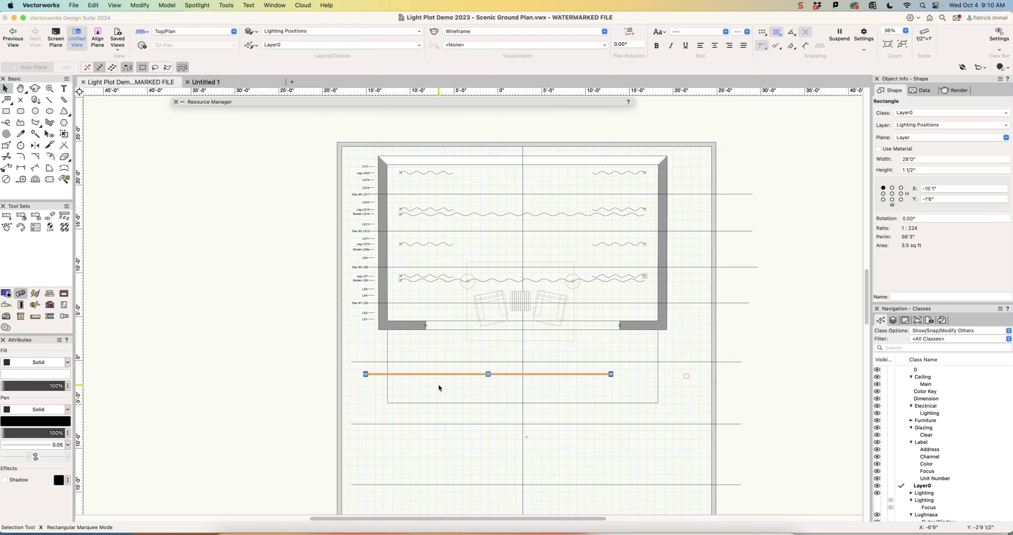
{"action": "scroll", "coordinate": [439, 388], "scroll_direction": "up", "scroll_amount": 1}
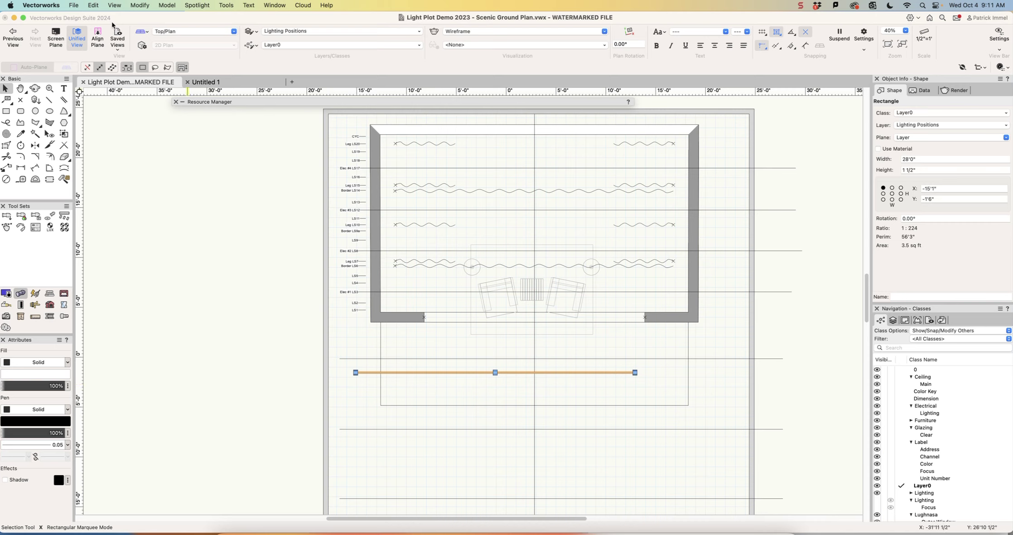
{"action": "left_click", "coordinate": [93, 5]}
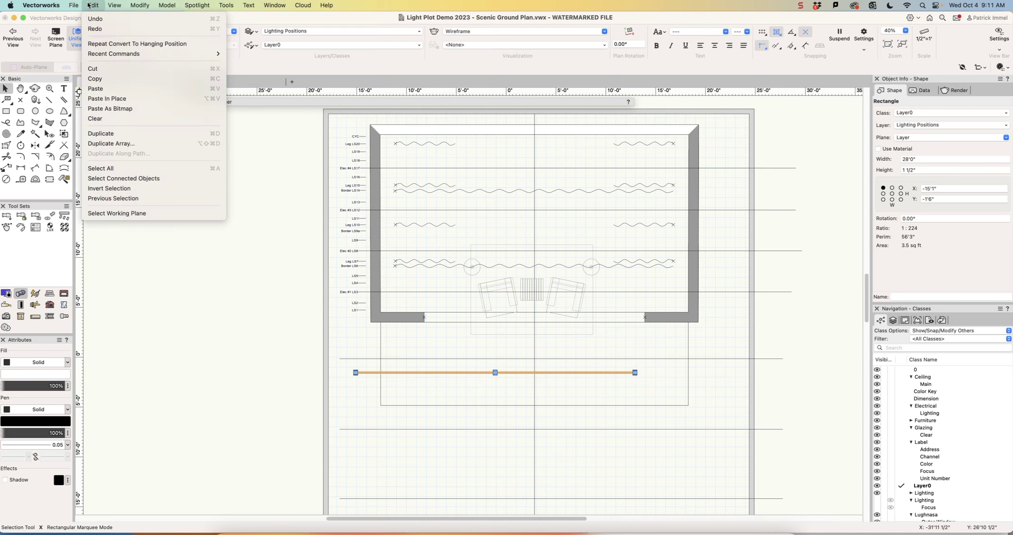
{"action": "left_click", "coordinate": [113, 100]}
{"action": "left_click_drag", "start_coordinate": [299, 365], "coordinate": [678, 402]}
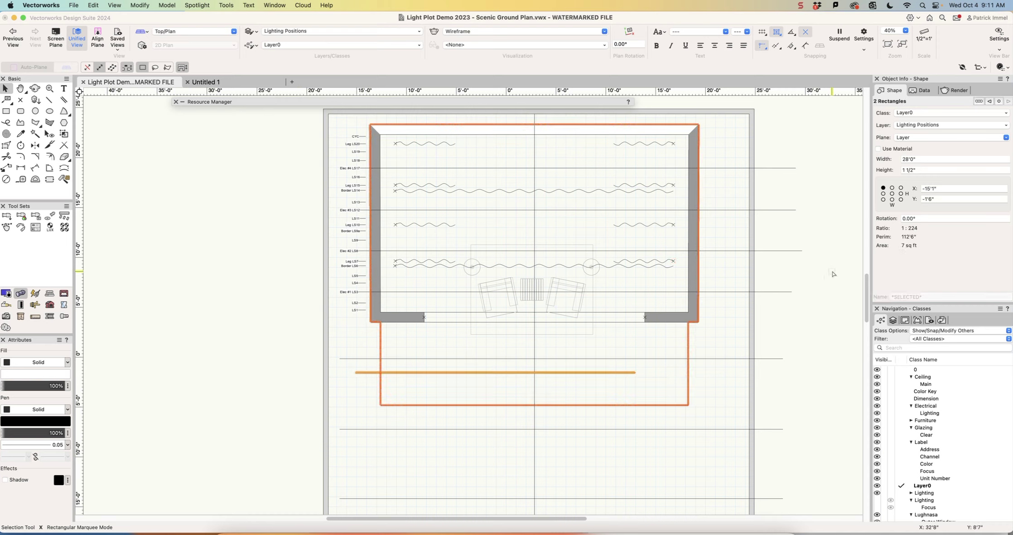
{"action": "left_click", "coordinate": [622, 393]}
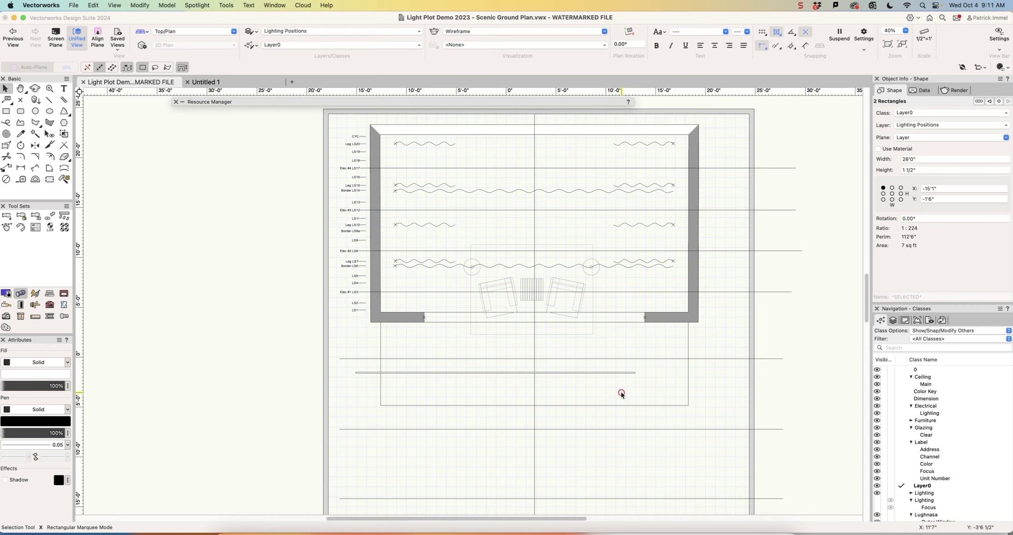
Create the document backup copy and extrude one of the two stacked rectangles 1 1/2".
{"action": "left_click", "coordinate": [592, 372]}
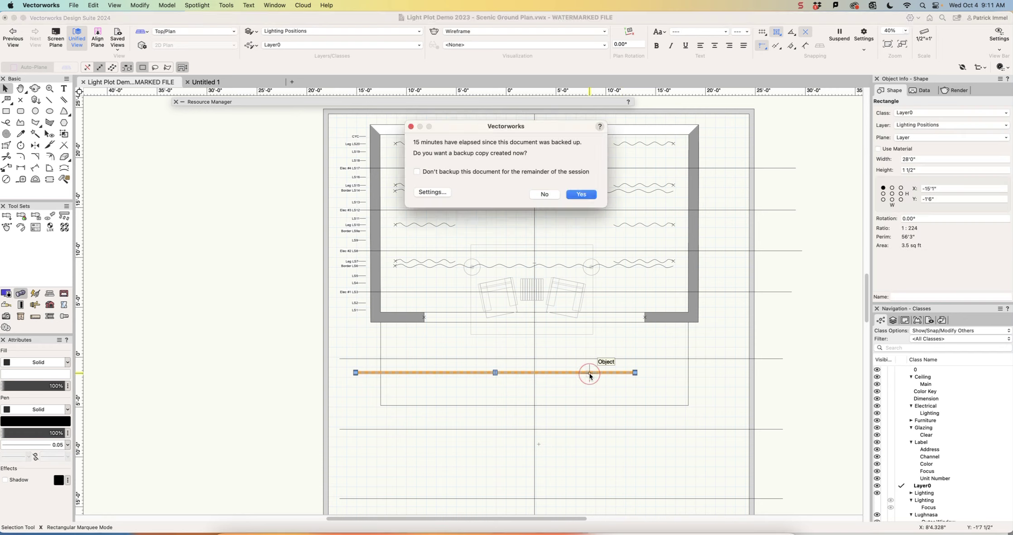
{"action": "left_click", "coordinate": [580, 194]}
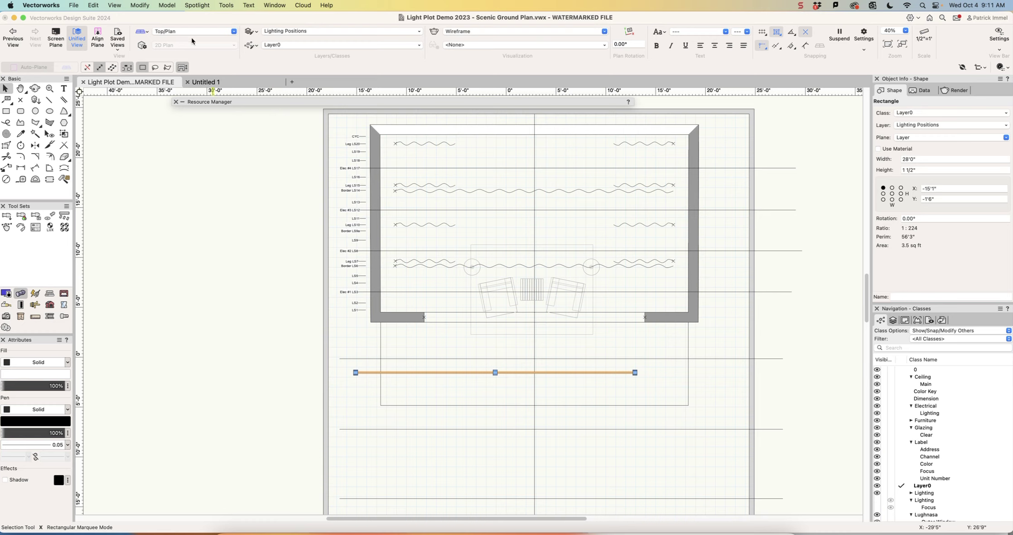
{"action": "left_click", "coordinate": [168, 6]}
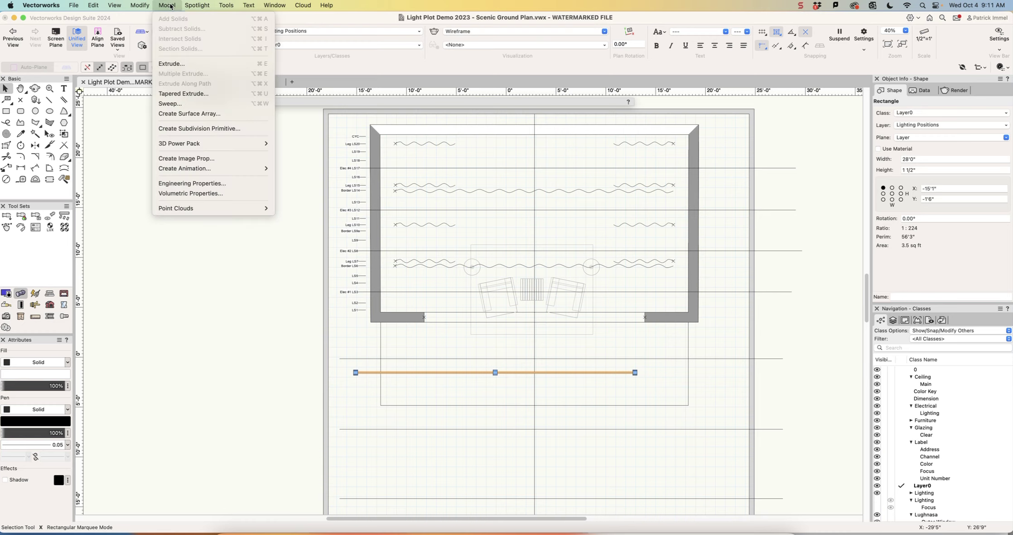
{"action": "left_click", "coordinate": [172, 64]}
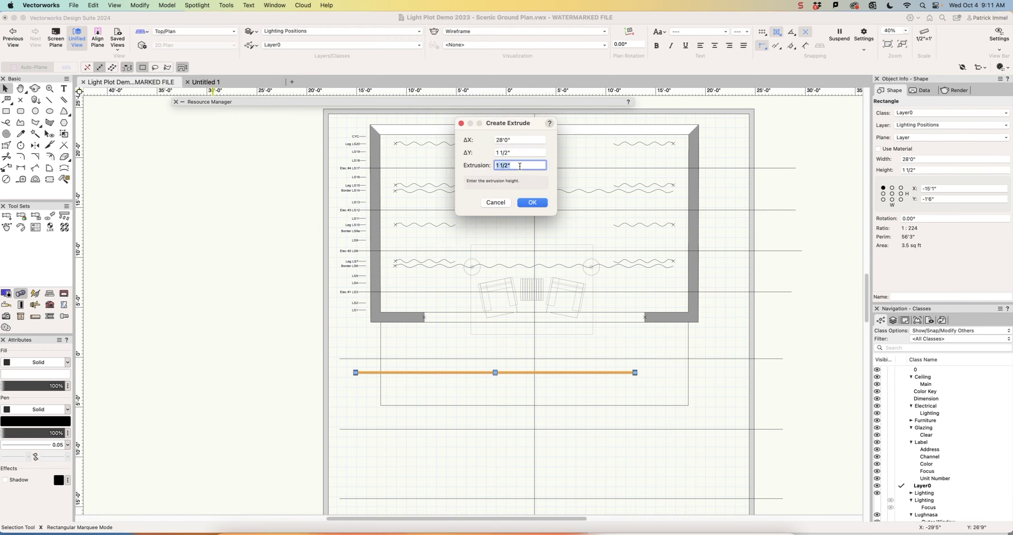
{"action": "left_click", "coordinate": [532, 203]}
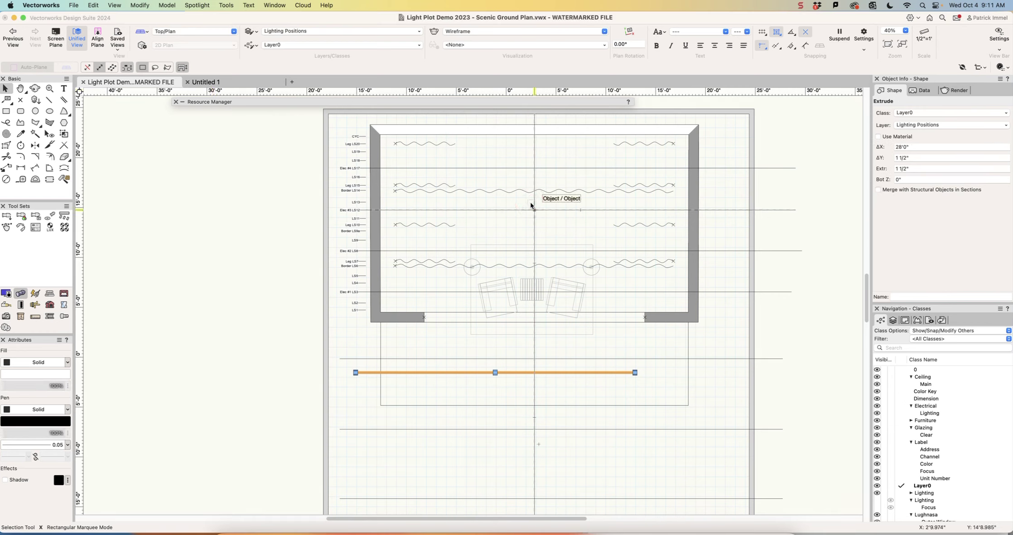
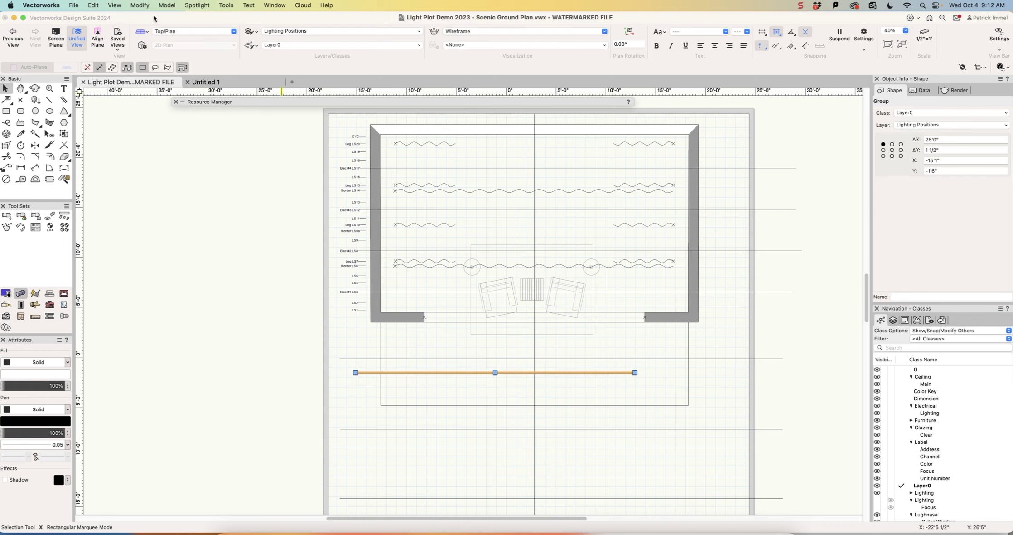
Create a symbol named ONSTAGE ELEC from the grouped pipe, leaving an instance in place and storing it at the drawing file's top level.
{"action": "left_click", "coordinate": [143, 5]}
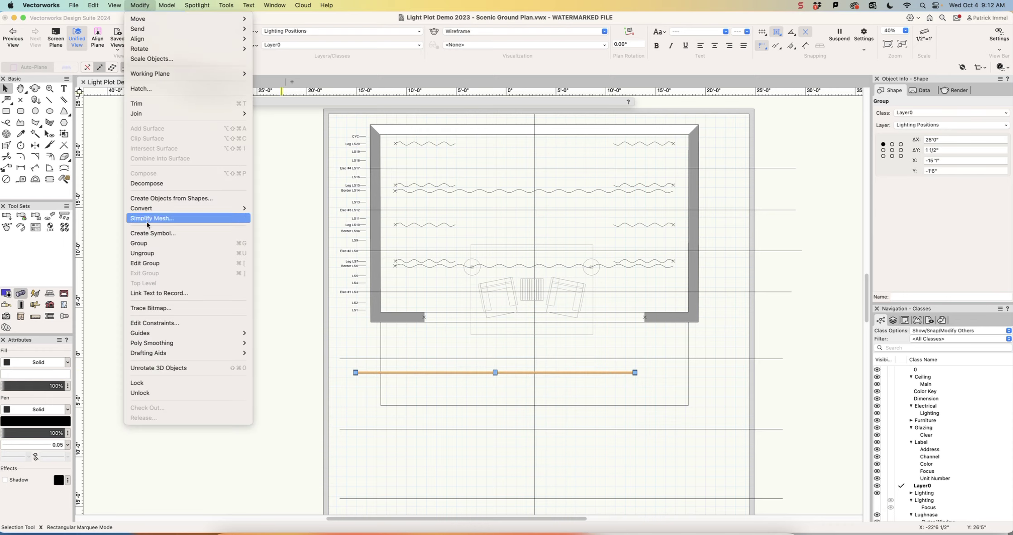
{"action": "left_click", "coordinate": [160, 233]}
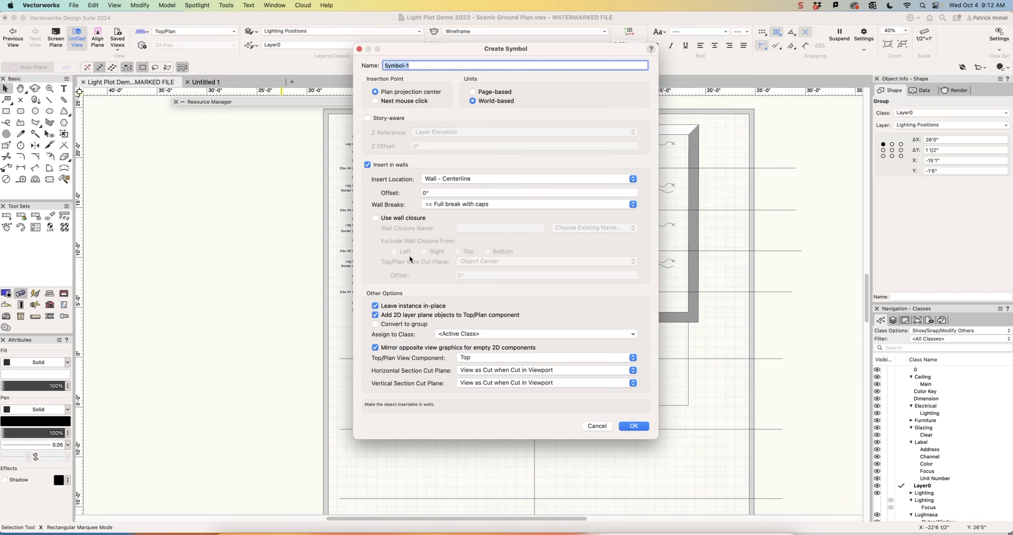
{"action": "type", "text": "ONSTAGE ELECTRIC"}
{"action": "left_click", "coordinate": [633, 426]}
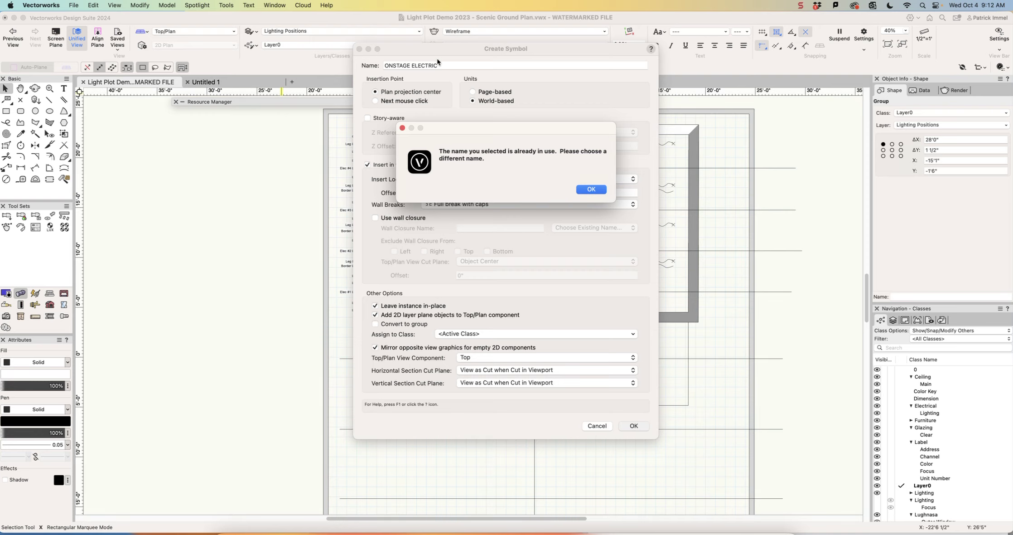
{"action": "left_click", "coordinate": [591, 188]}
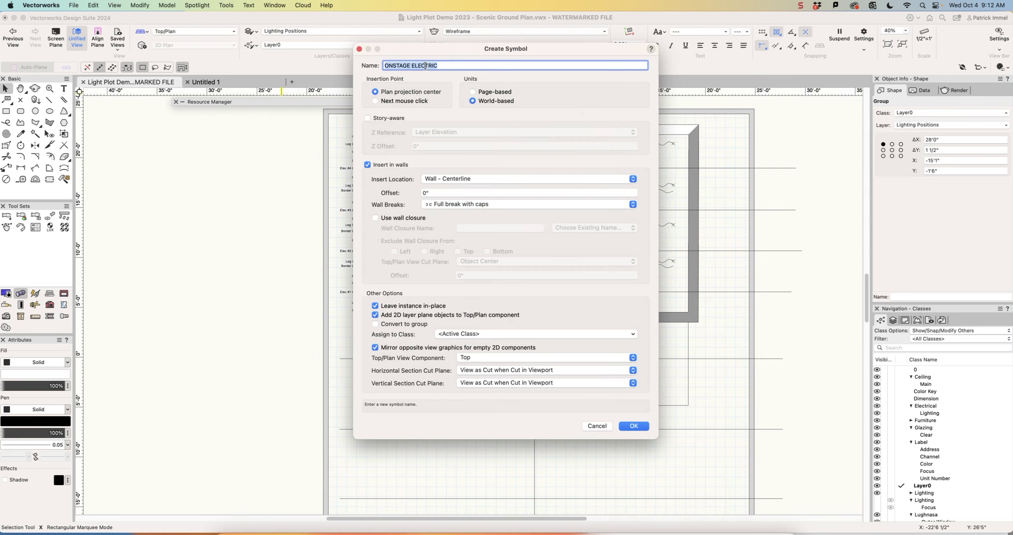
{"action": "left_click_drag", "start_coordinate": [425, 66], "coordinate": [453, 65]}
{"action": "key", "text": "BackSpace"}
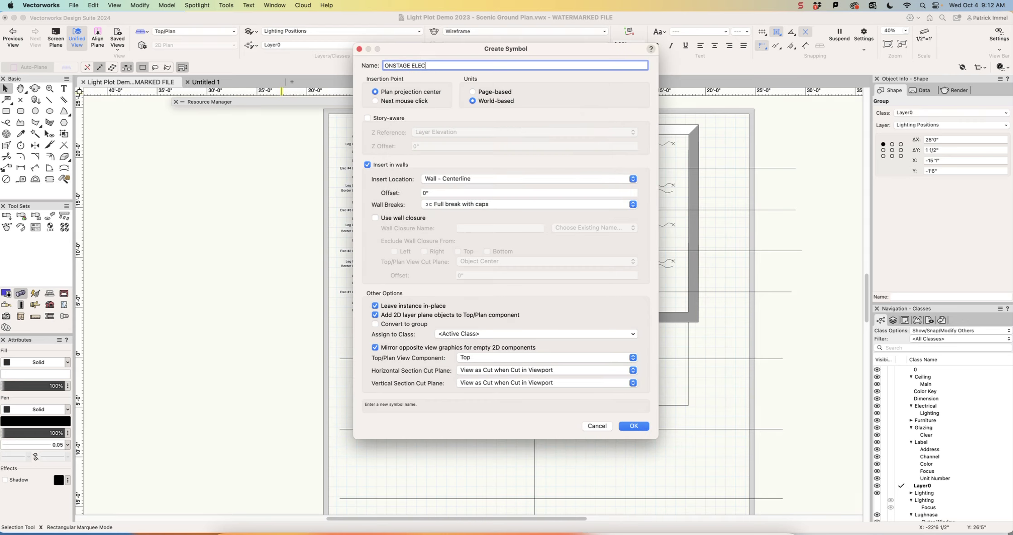
{"action": "left_click", "coordinate": [638, 426]}
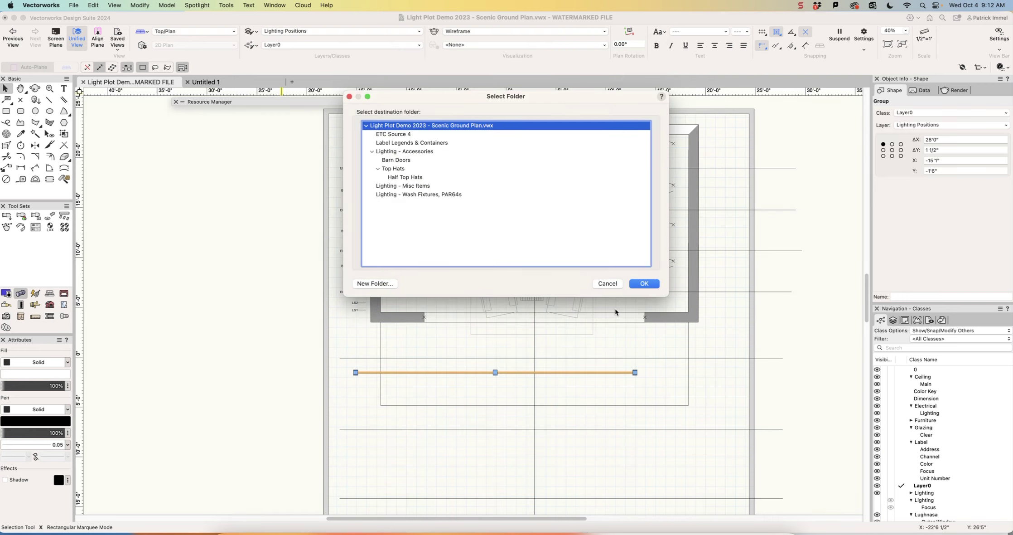
{"action": "left_click", "coordinate": [644, 284]}
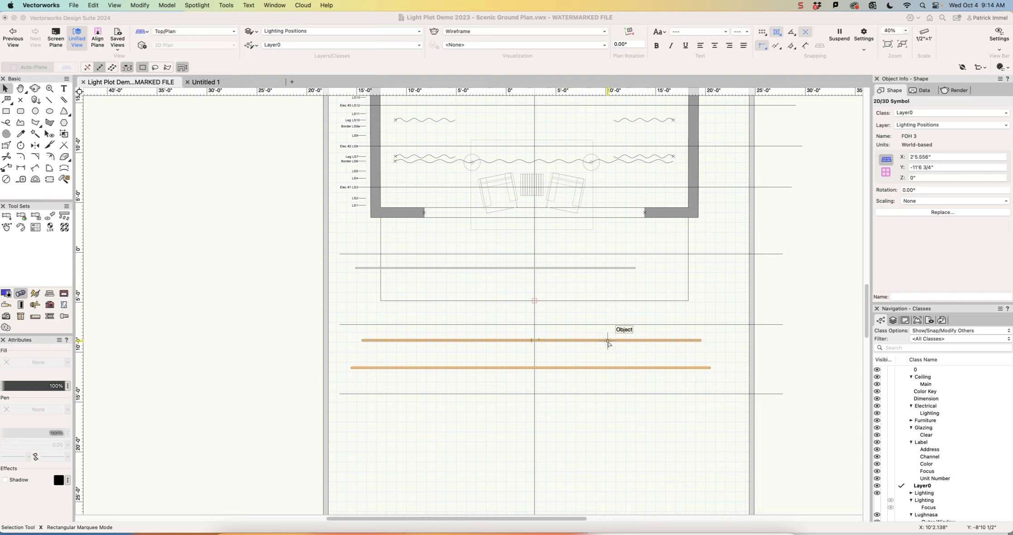
{"action": "left_click", "coordinate": [486, 269]}
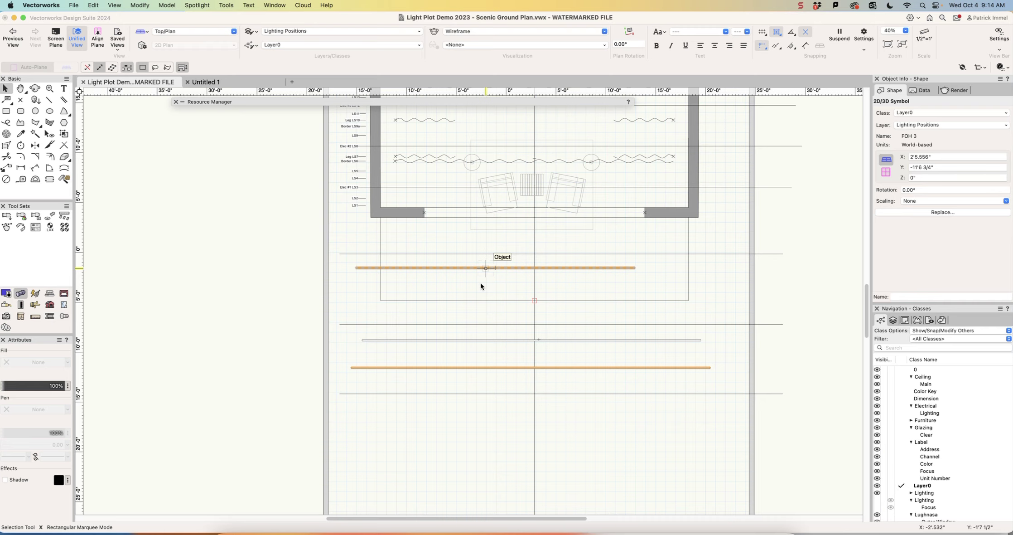
{"action": "left_click", "coordinate": [481, 285]}
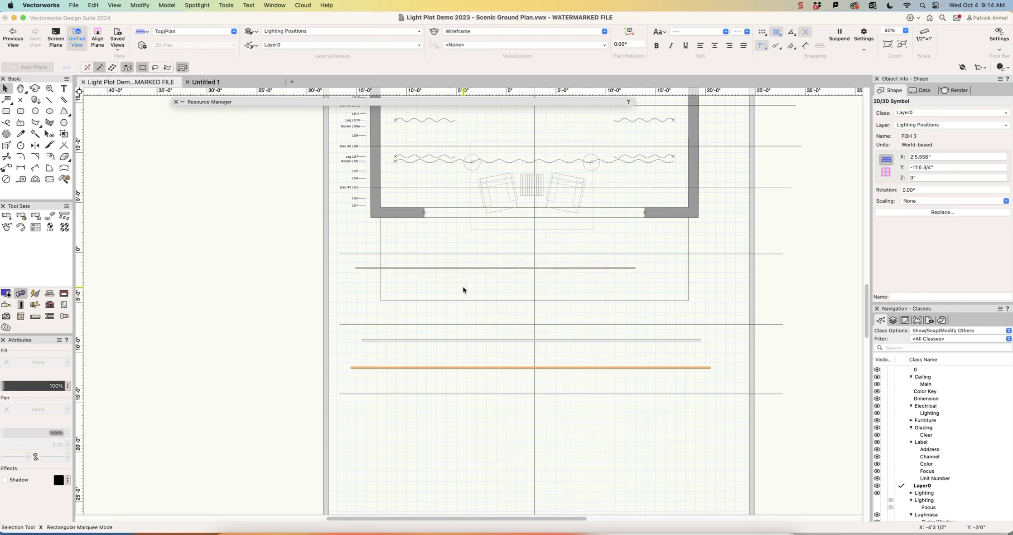
Convert the ONSTAGE ELEC symbol to a hanging position named ELEC1 and set its label's text size to 20.
{"action": "left_click", "coordinate": [464, 287]}
{"action": "left_click", "coordinate": [472, 268]}
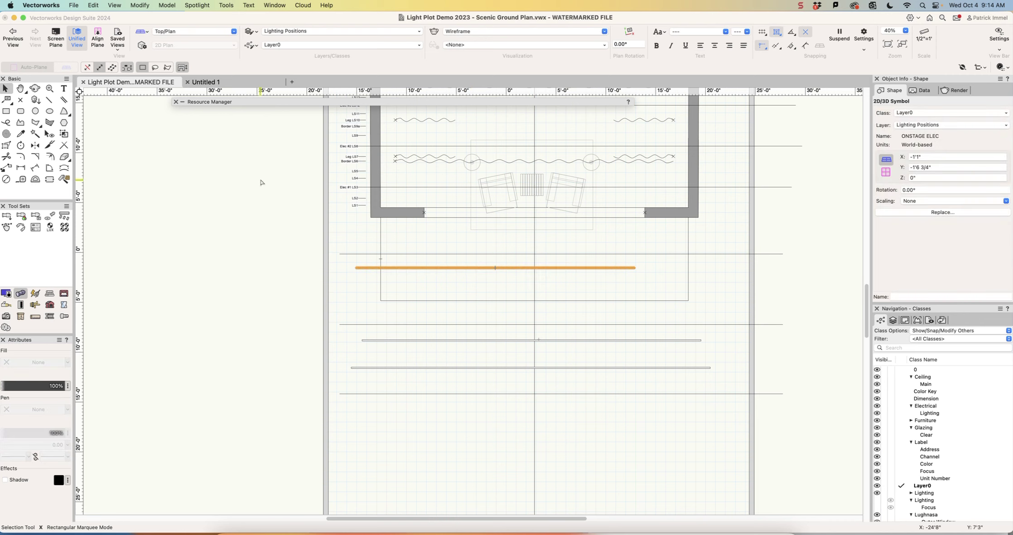
{"action": "left_click", "coordinate": [193, 5]}
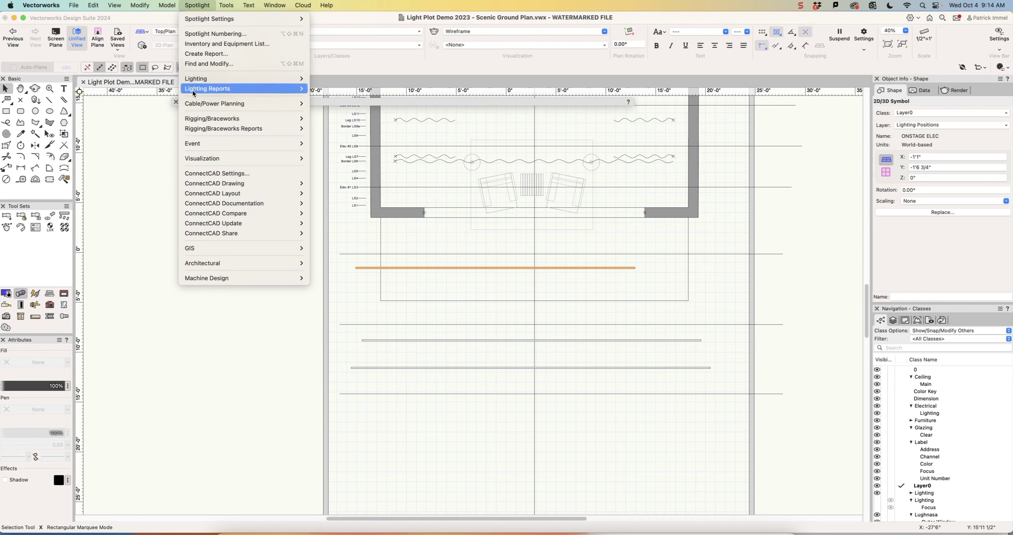
{"action": "mouse_move", "coordinate": [226, 144]}
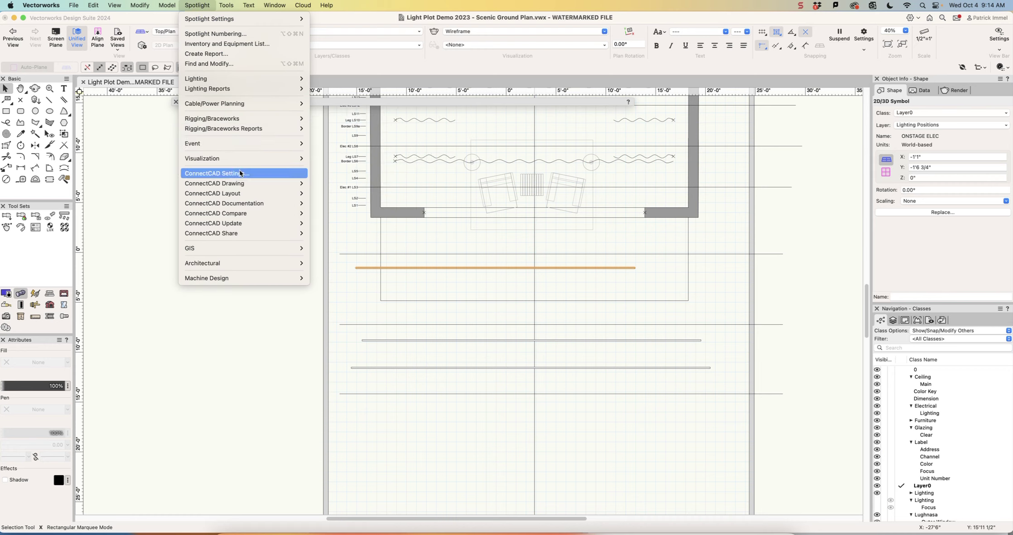
{"action": "mouse_move", "coordinate": [234, 80]}
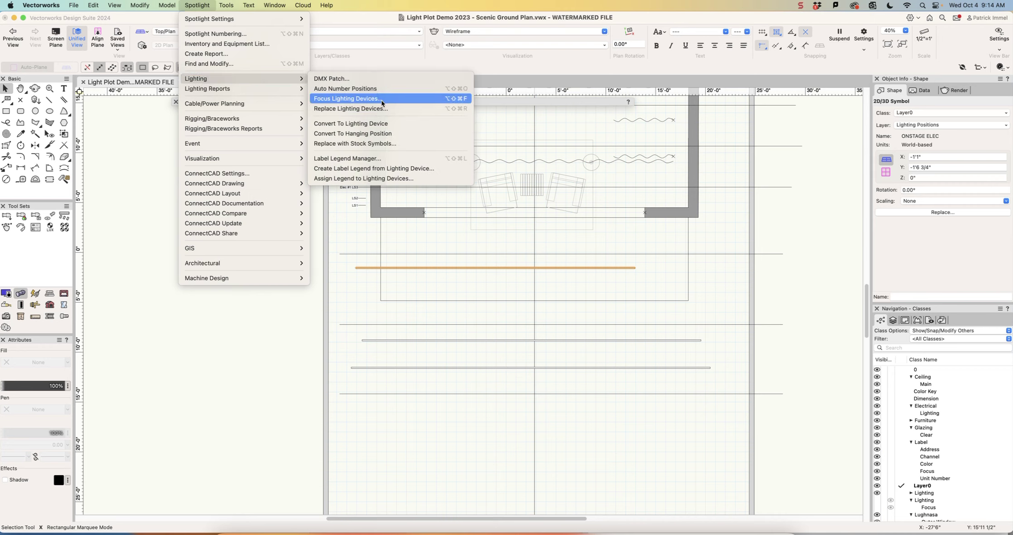
{"action": "left_click", "coordinate": [384, 133]}
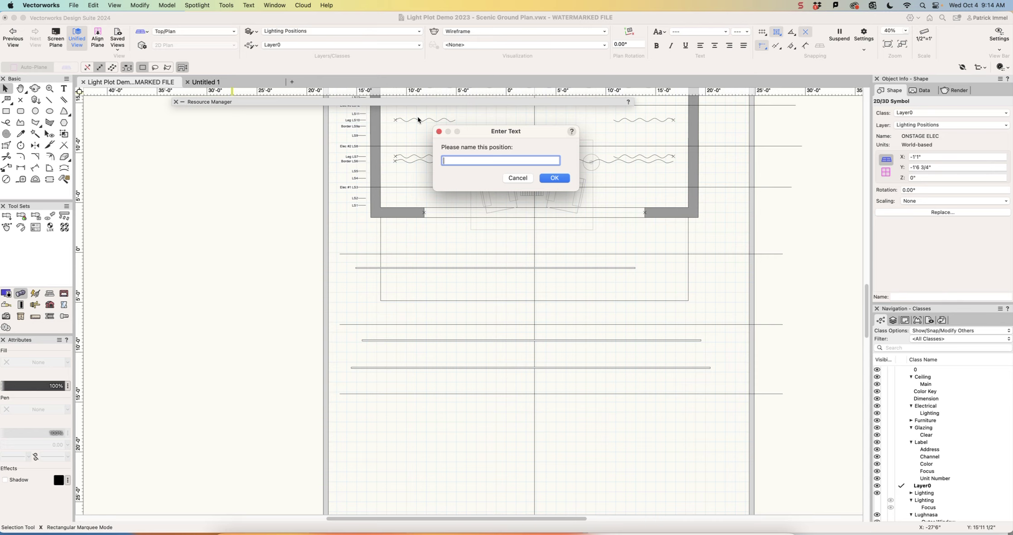
{"action": "type", "text": "ELEC1"}
{"action": "key", "text": "Return"}
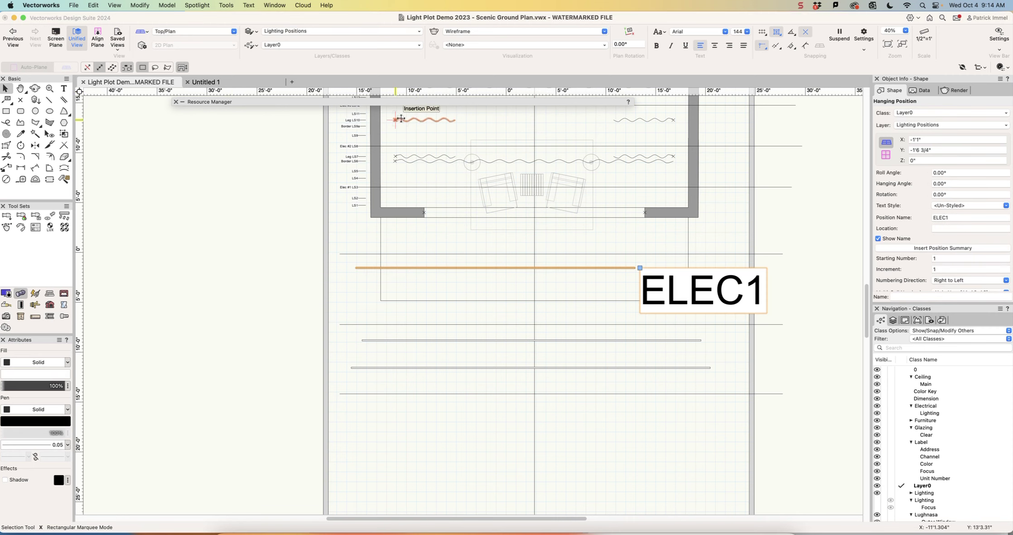
{"action": "left_click", "coordinate": [747, 32]}
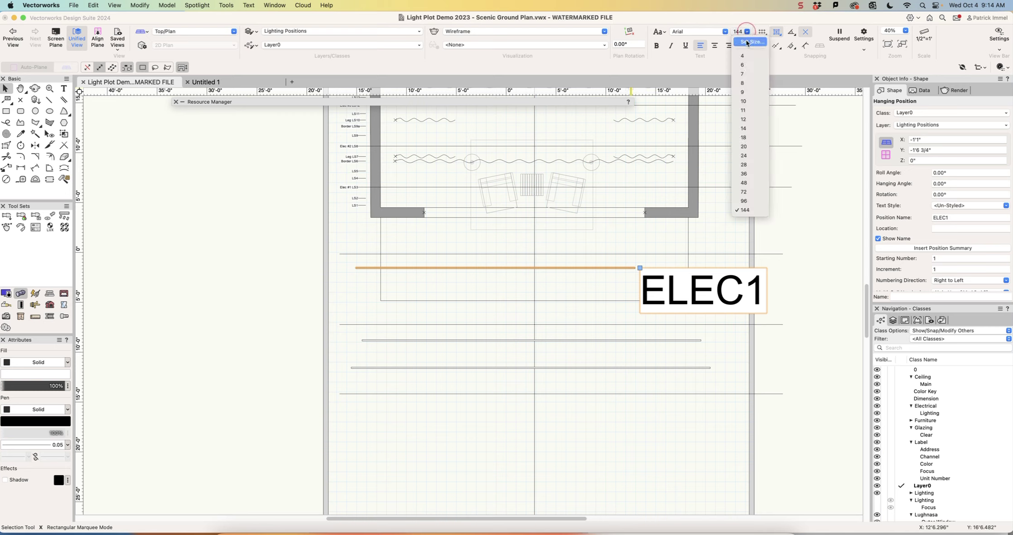
{"action": "left_click", "coordinate": [748, 146]}
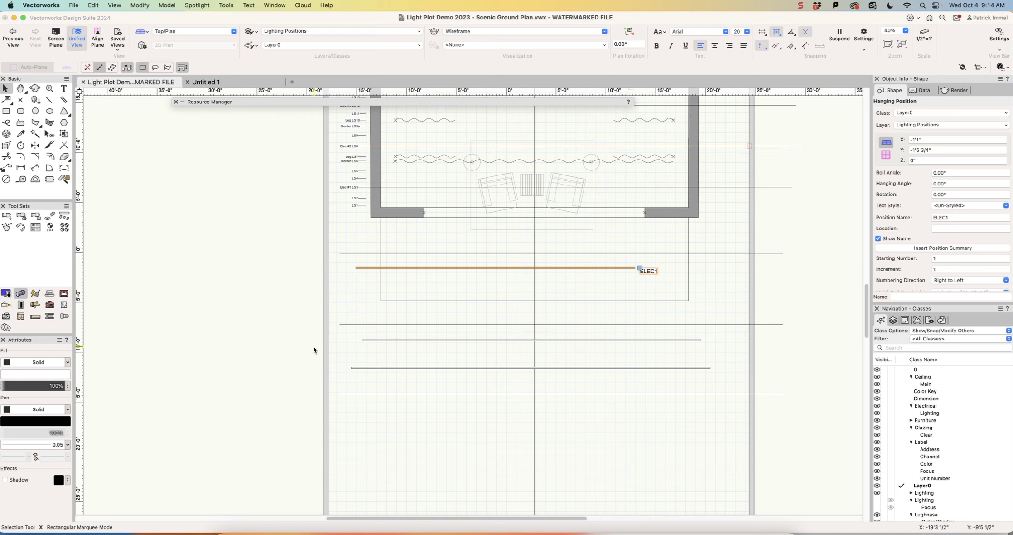
Try to convert the FOH 2 symbol to a hanging position with the position name FOH 2.
{"action": "left_click", "coordinate": [408, 341]}
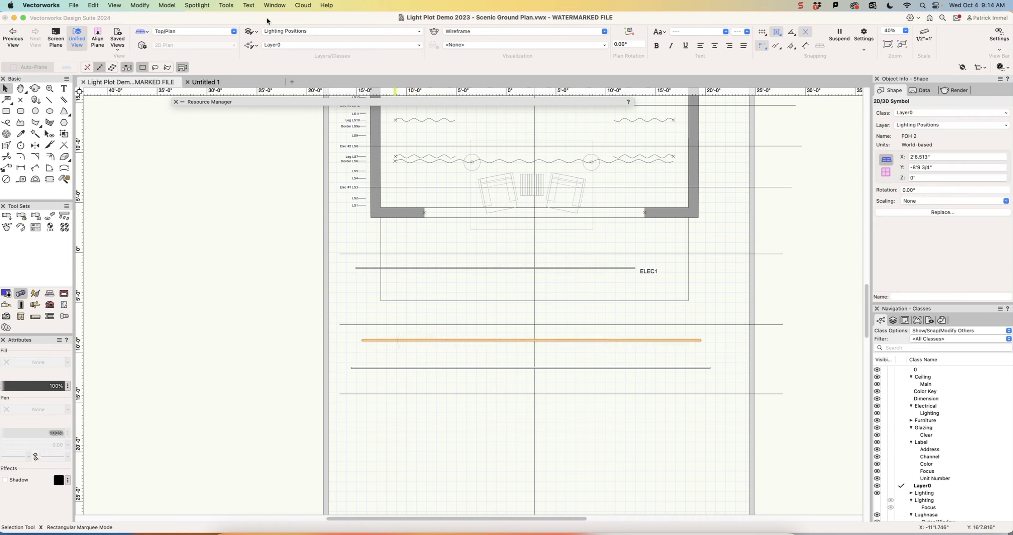
{"action": "left_click", "coordinate": [198, 5]}
{"action": "mouse_move", "coordinate": [201, 19]}
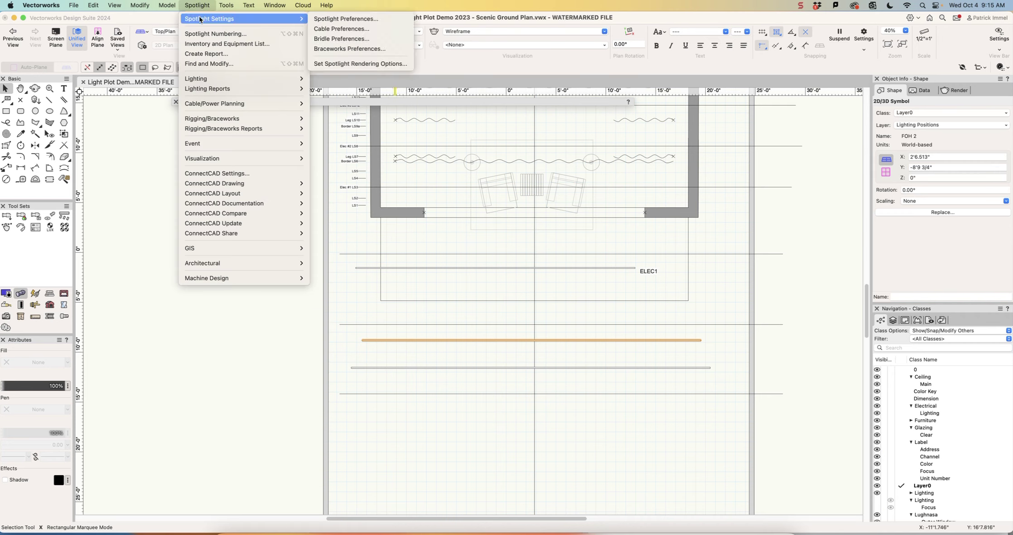
{"action": "mouse_move", "coordinate": [207, 79]}
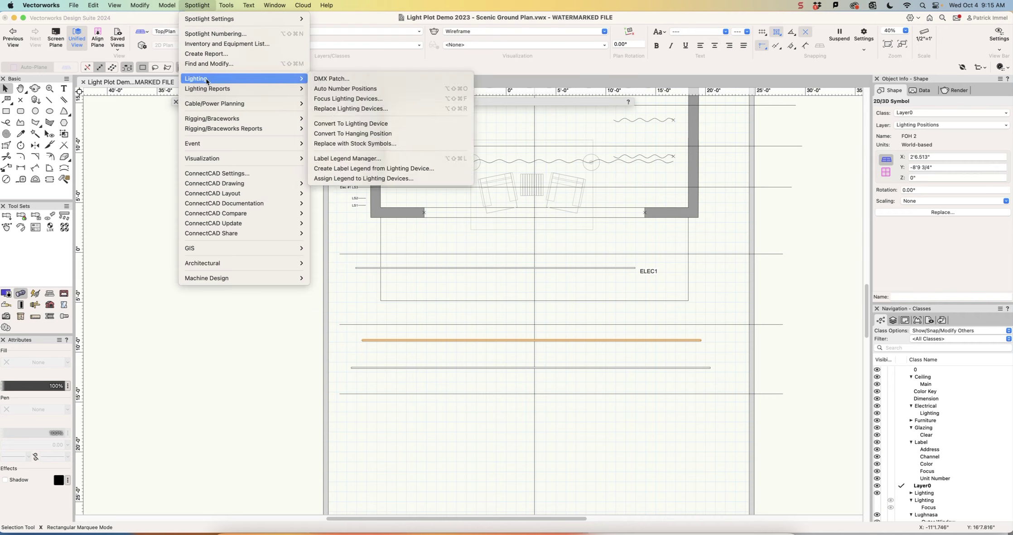
{"action": "left_click", "coordinate": [362, 136]}
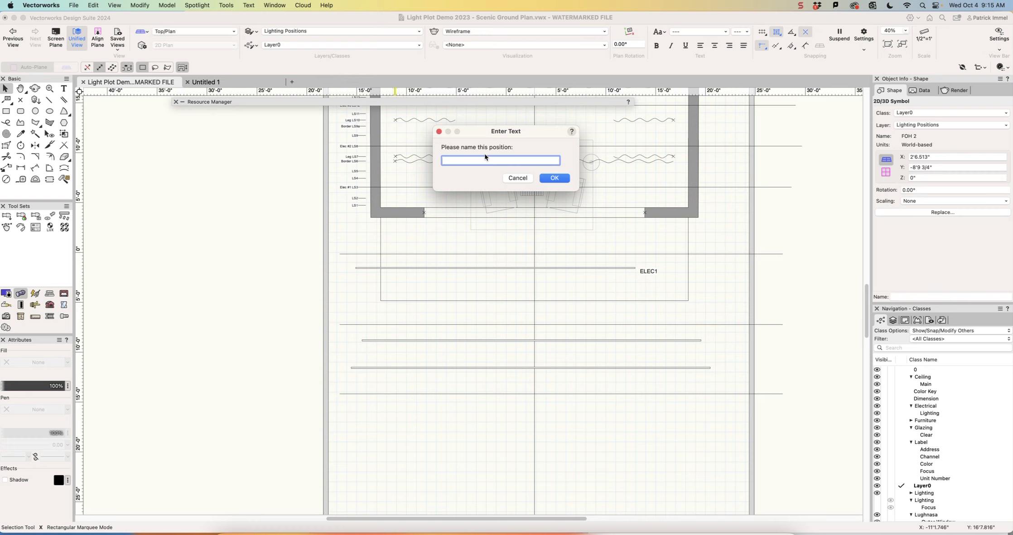
{"action": "type", "text": "FOH 2"}
{"action": "key", "text": "Return"}
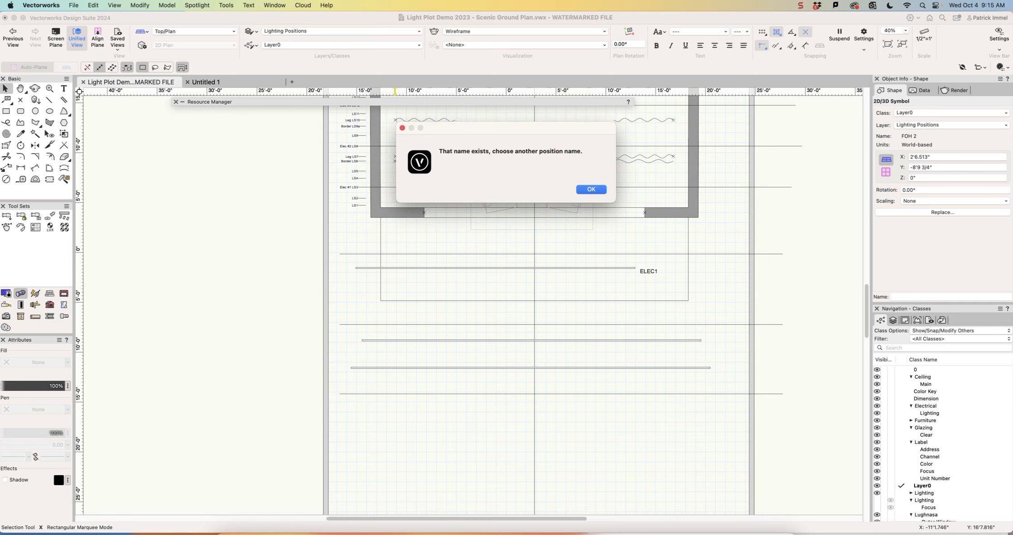
{"action": "left_click", "coordinate": [581, 188]}
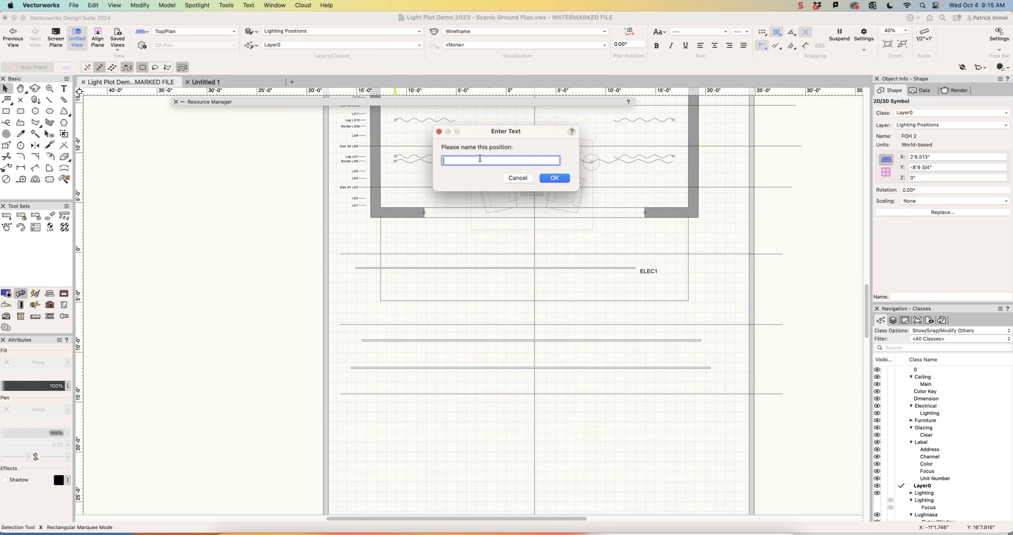
Name the new hanging position FOH#2 and set its label's text size to 20.
{"action": "type", "text": "FOH#2"}
{"action": "key", "text": "Return"}
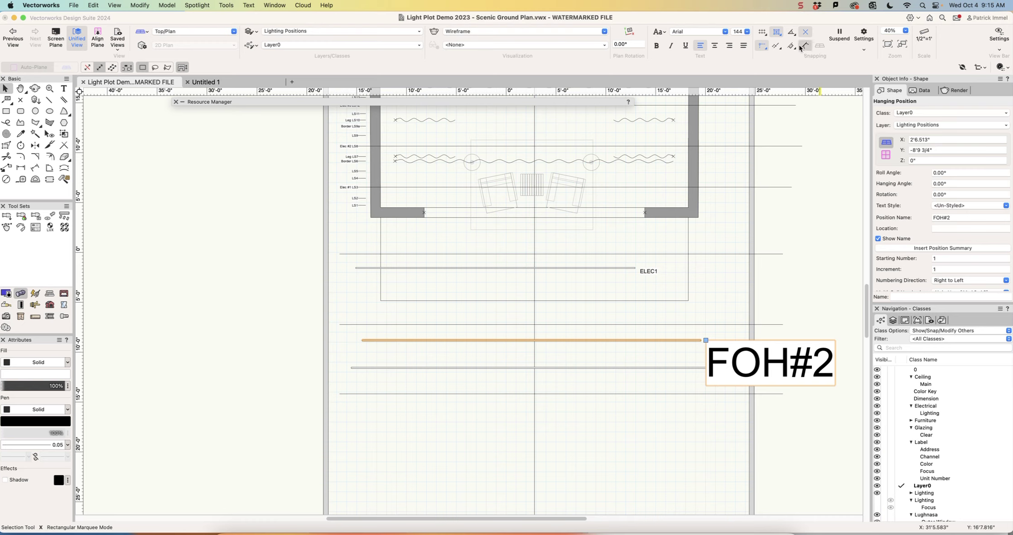
{"action": "left_click", "coordinate": [747, 31]}
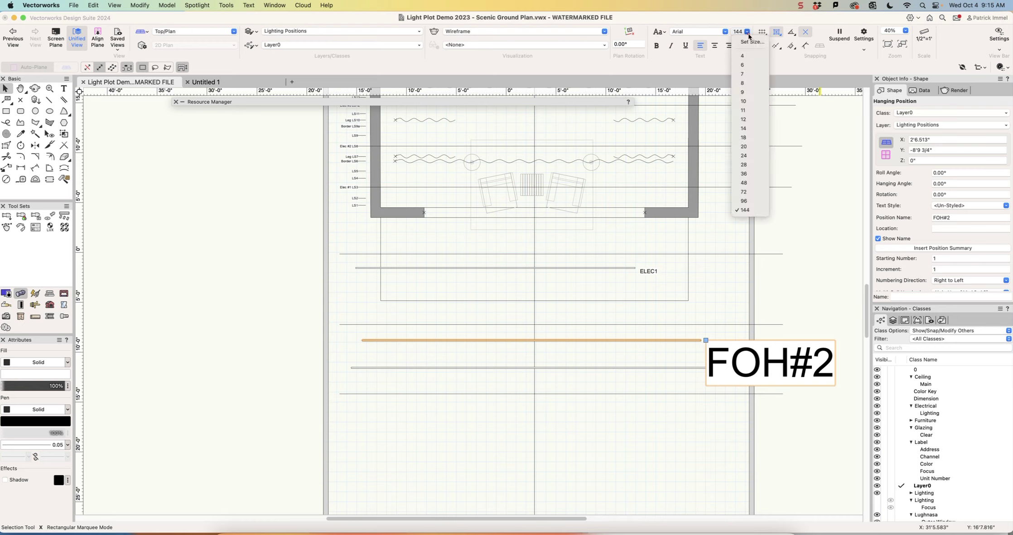
{"action": "left_click", "coordinate": [745, 146]}
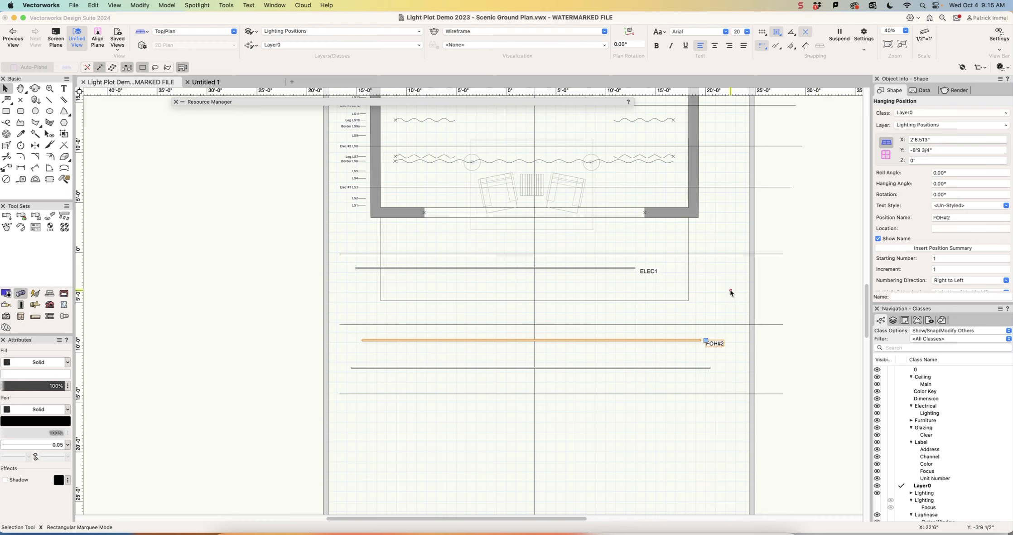
Set the default text size to 20 with nothing selected.
{"action": "left_click", "coordinate": [731, 293]}
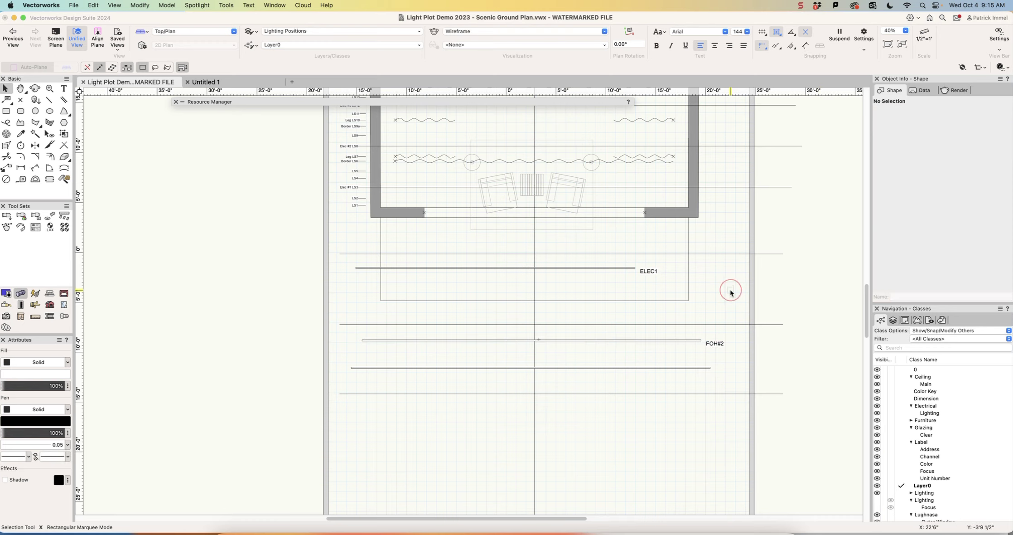
{"action": "left_click", "coordinate": [749, 32]}
{"action": "left_click", "coordinate": [750, 146]}
Convert the FOH 3 symbol to a hanging position named FOH#3.
{"action": "left_click", "coordinate": [628, 367]}
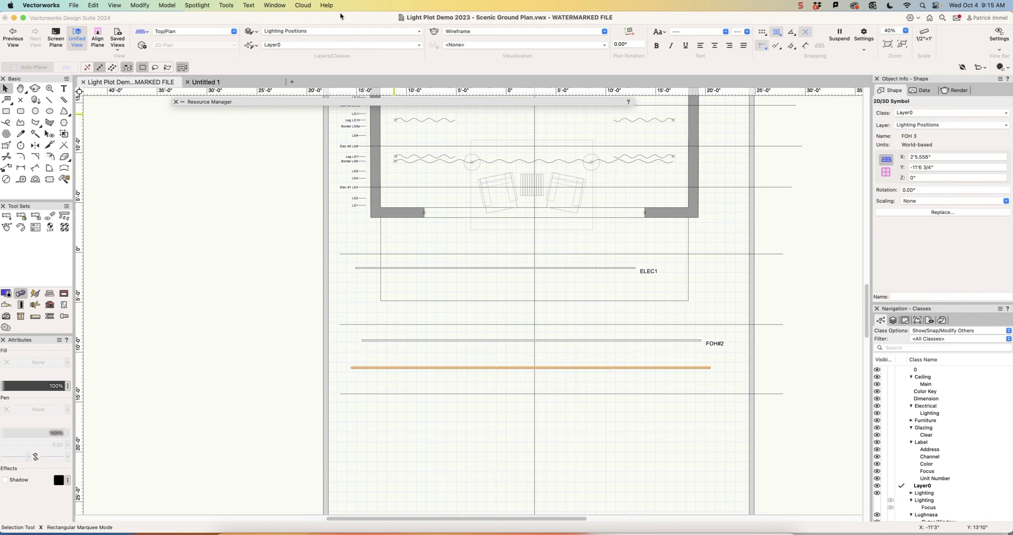
{"action": "left_click", "coordinate": [201, 6]}
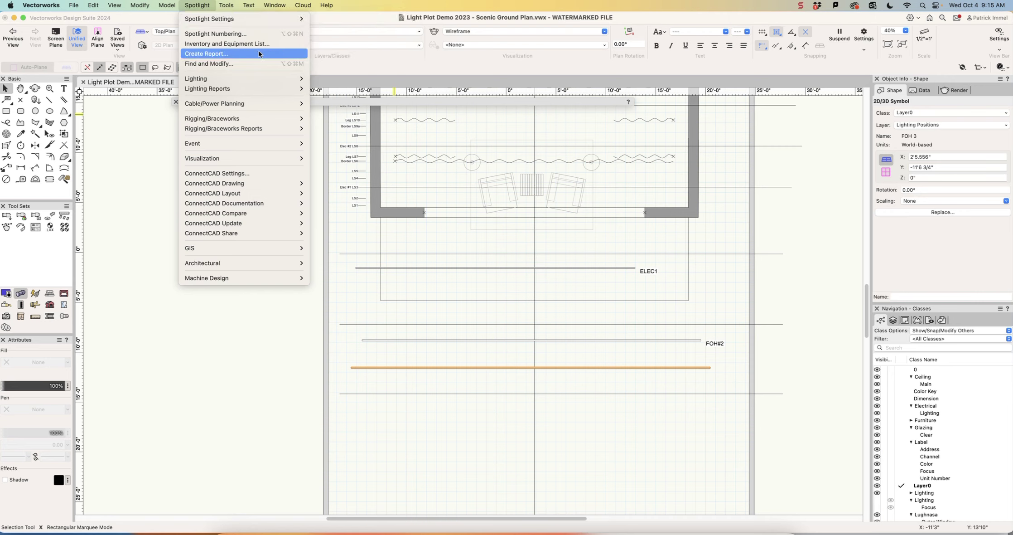
{"action": "mouse_move", "coordinate": [262, 75]}
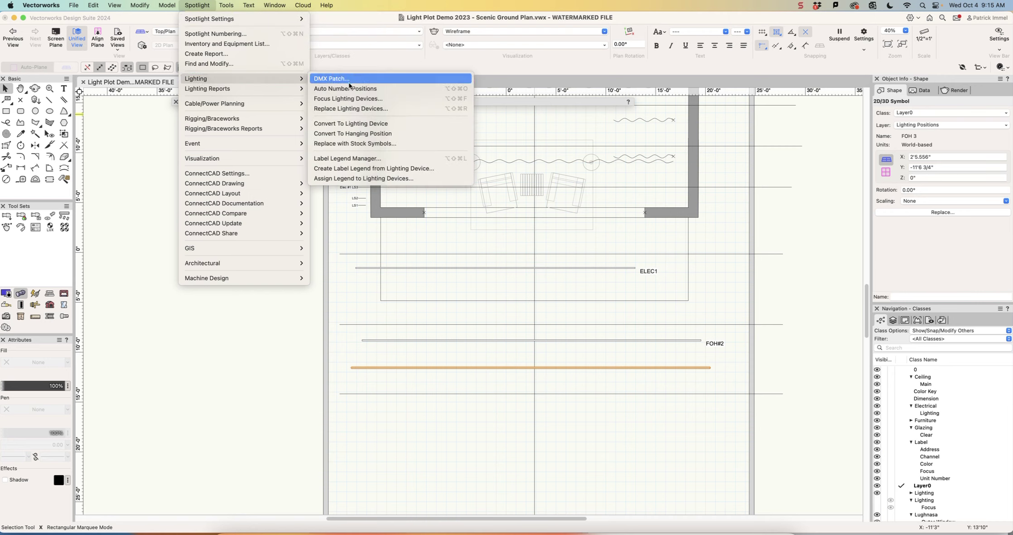
{"action": "left_click", "coordinate": [355, 133]}
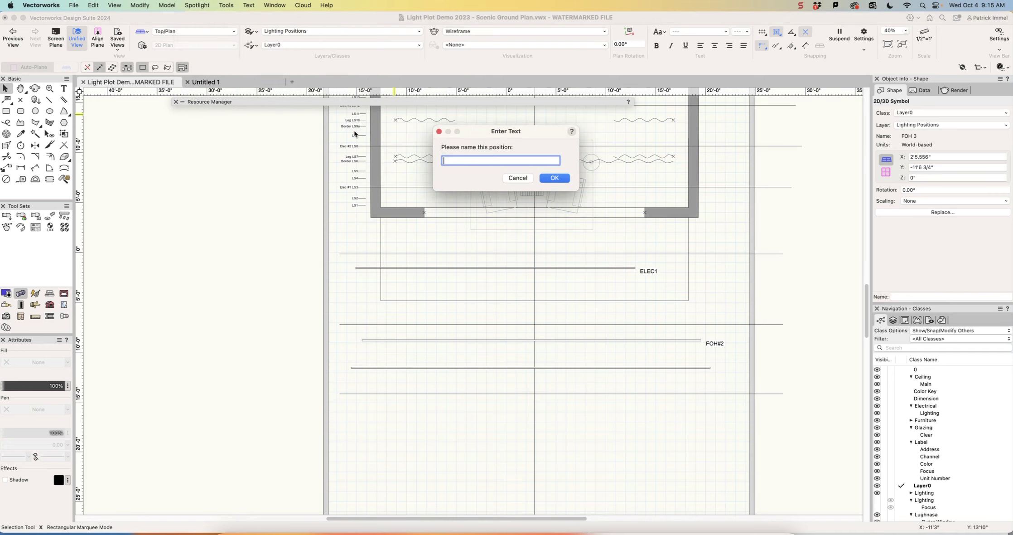
{"action": "type", "text": "FOH#3"}
{"action": "key", "text": "Return"}
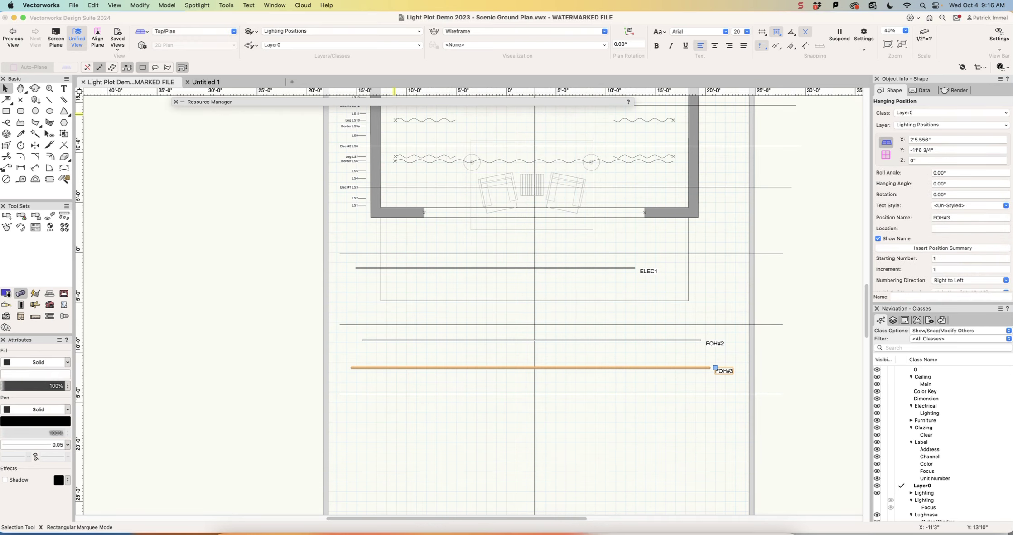